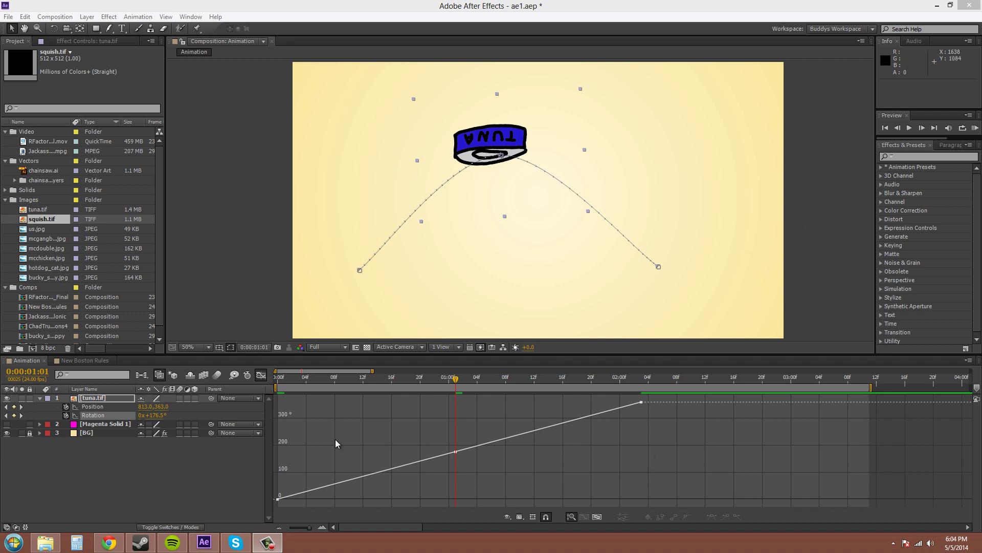
# Step: Open the Graph Editor's Choose Graph Type and Options menu
pyautogui.click(520, 516)
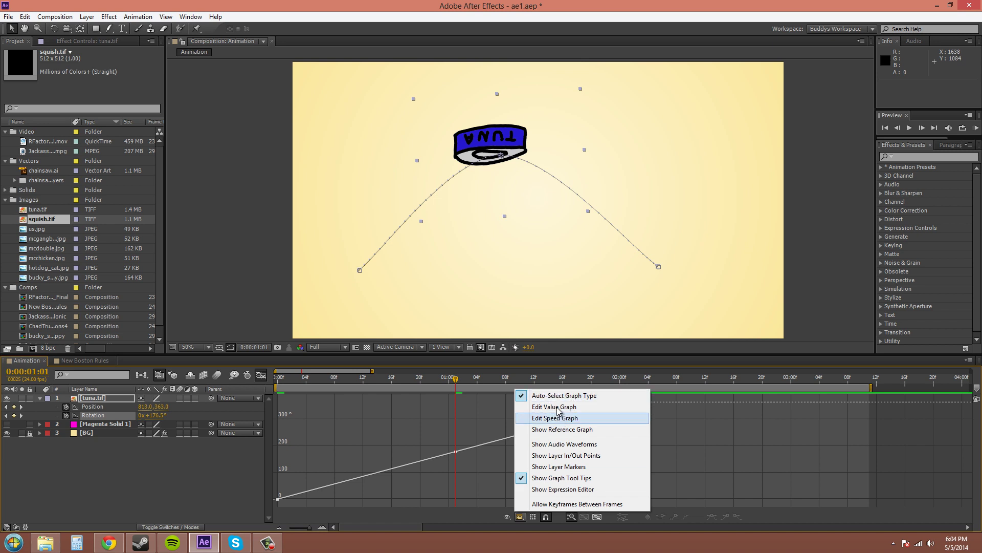
# Step: Show the Rotation value graph, then switch it to Edit Speed Graph
pyautogui.click(557, 407)
pyautogui.click(519, 517)
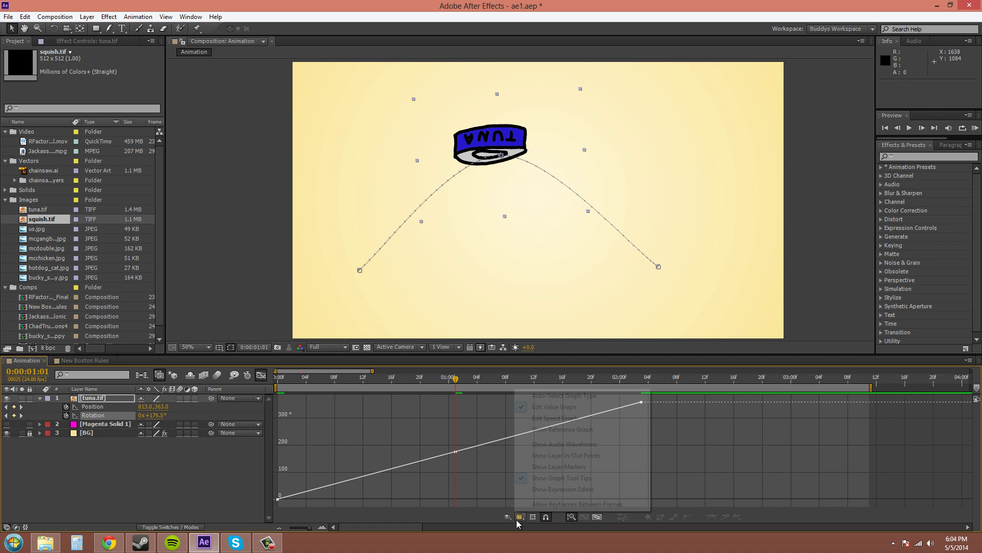
pyautogui.click(566, 419)
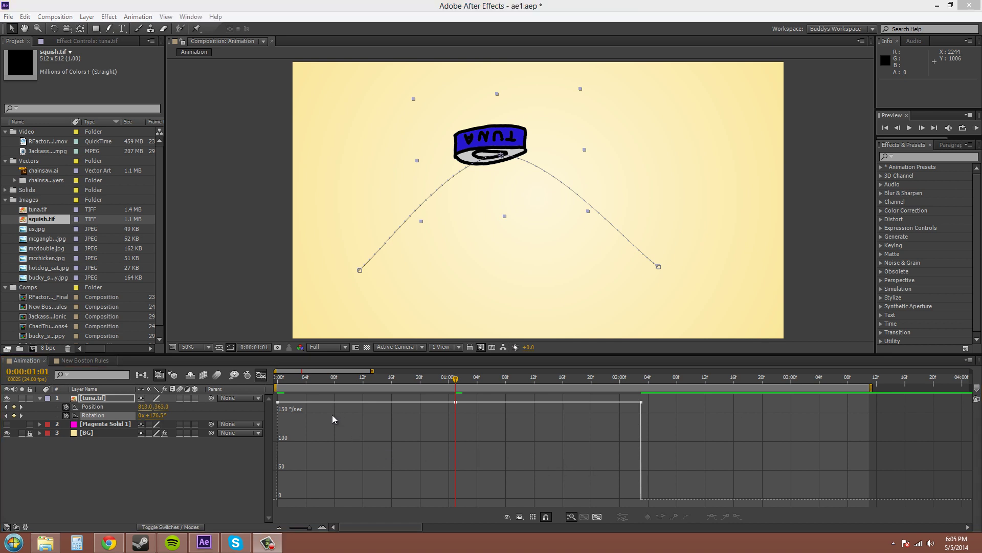
# Step: At 0:00:02:03, set the tuna can's Rotation to 0x-36.0° and run a RAM preview
pyautogui.moveTo(423, 404)
pyautogui.moveTo(299, 403)
pyautogui.moveTo(644, 444)
pyautogui.moveTo(458, 381); pyautogui.dragTo(520, 397)
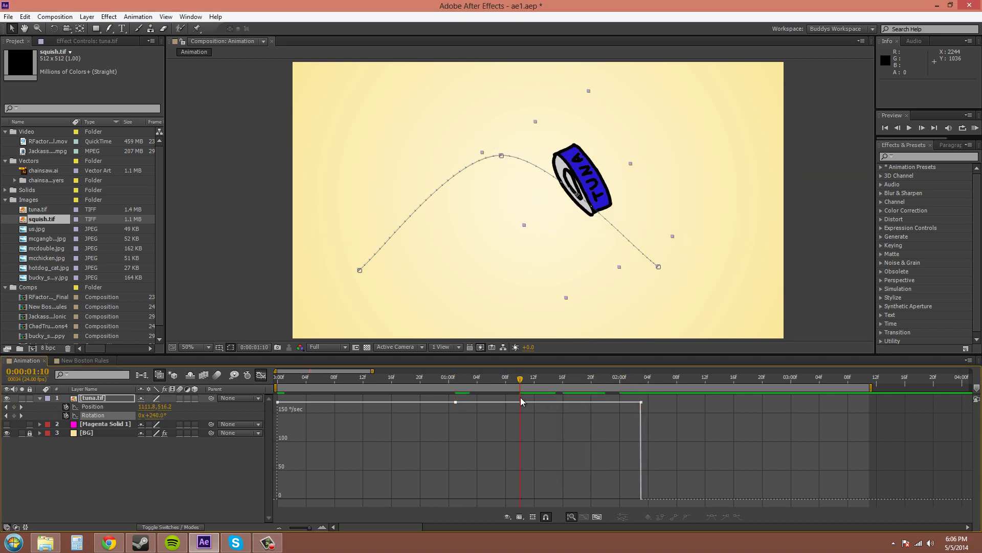
pyautogui.press('End')
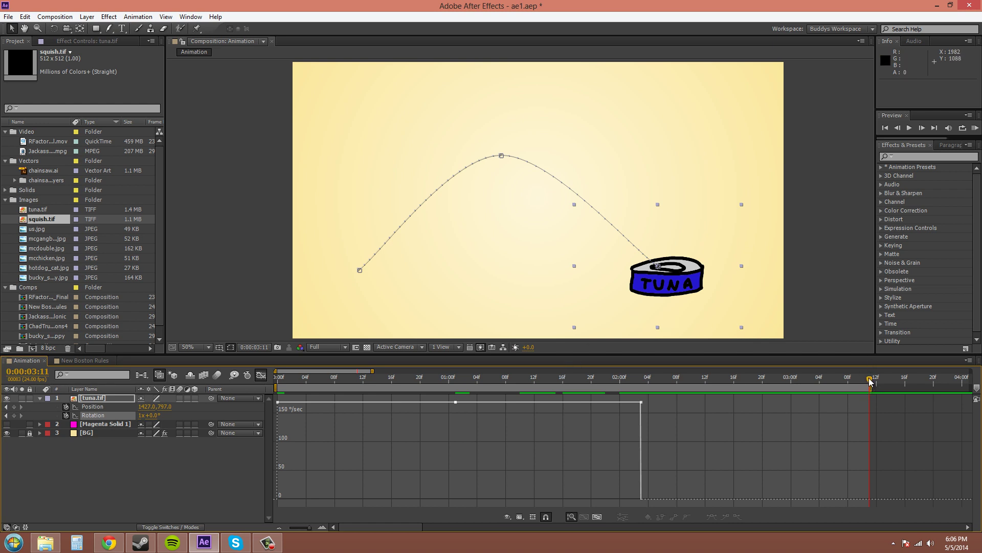
pyautogui.moveTo(870, 381); pyautogui.dragTo(643, 385)
pyautogui.moveTo(151, 415); pyautogui.dragTo(4, 424)
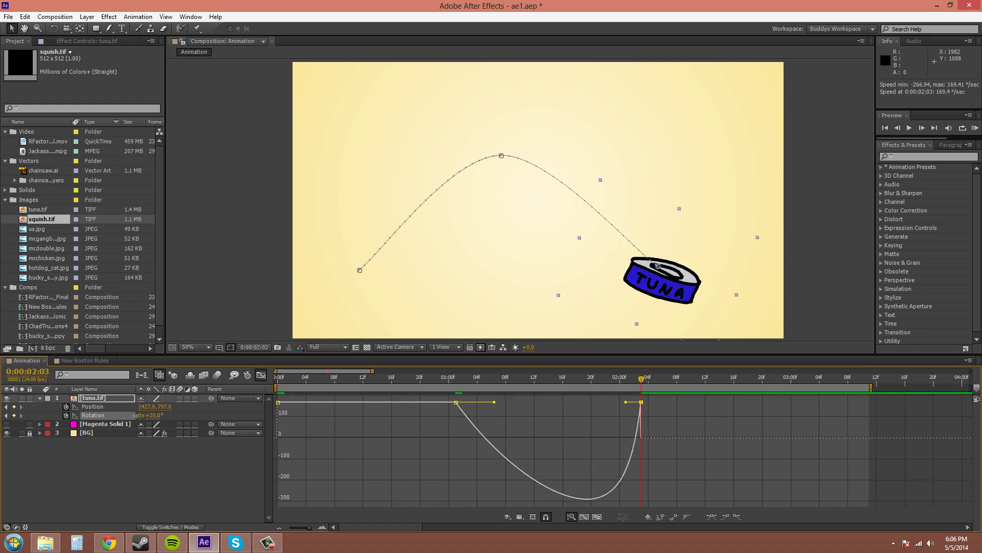
pyautogui.moveTo(136, 415); pyautogui.dragTo(122, 416)
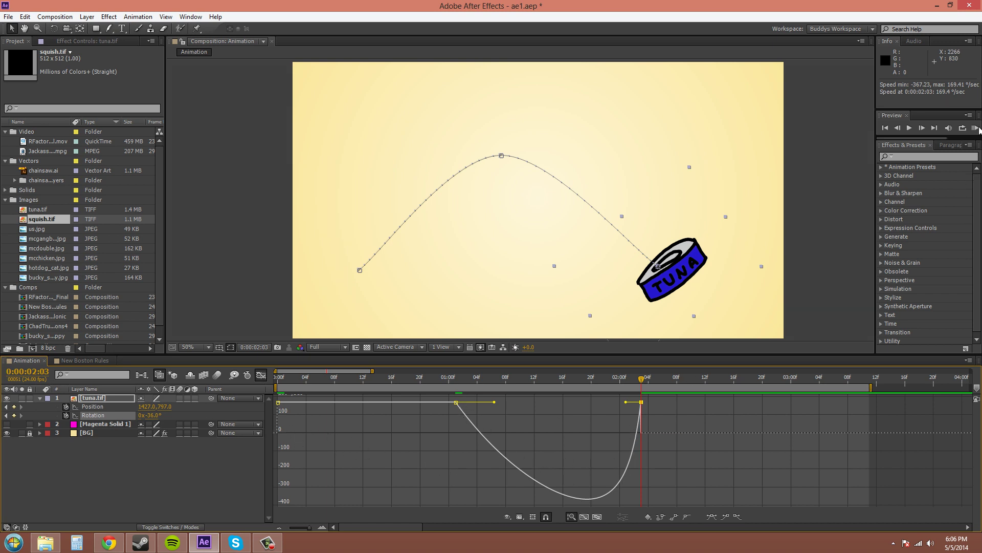
pyautogui.click(976, 128)
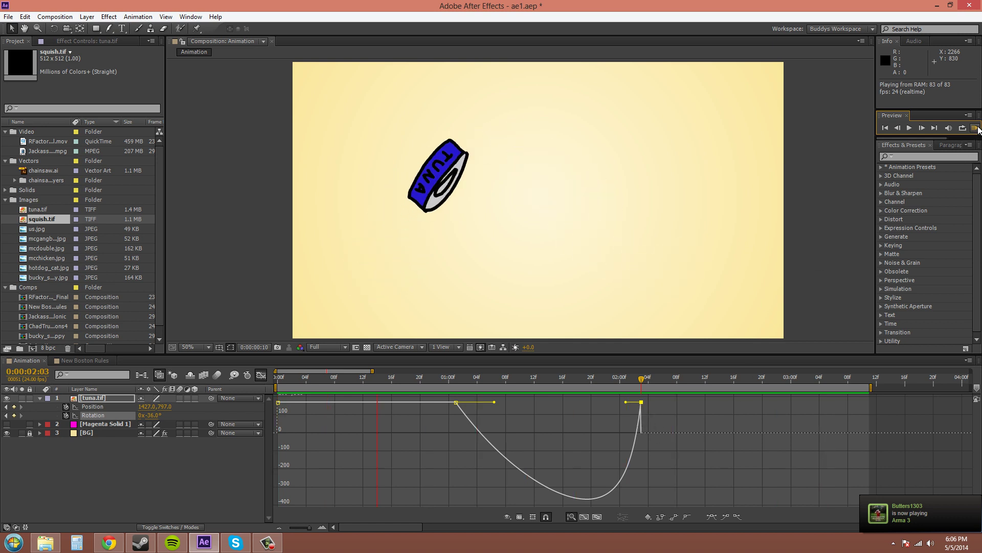
# Step: Stop the preview and undo the tilt so Rotation at 0:00:02:03 reads 1x+0.0° again
pyautogui.click(931, 154)
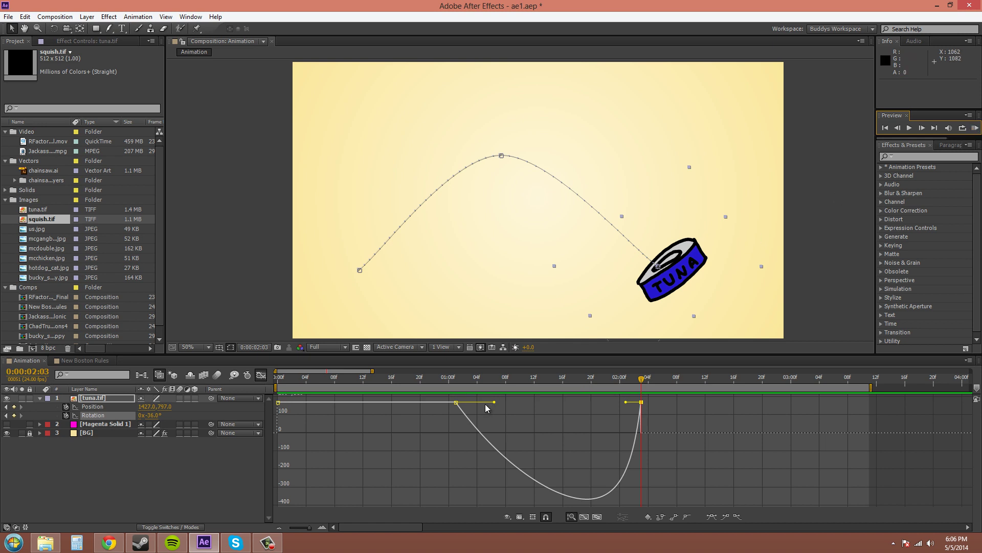
pyautogui.click(456, 404)
pyautogui.click(517, 468)
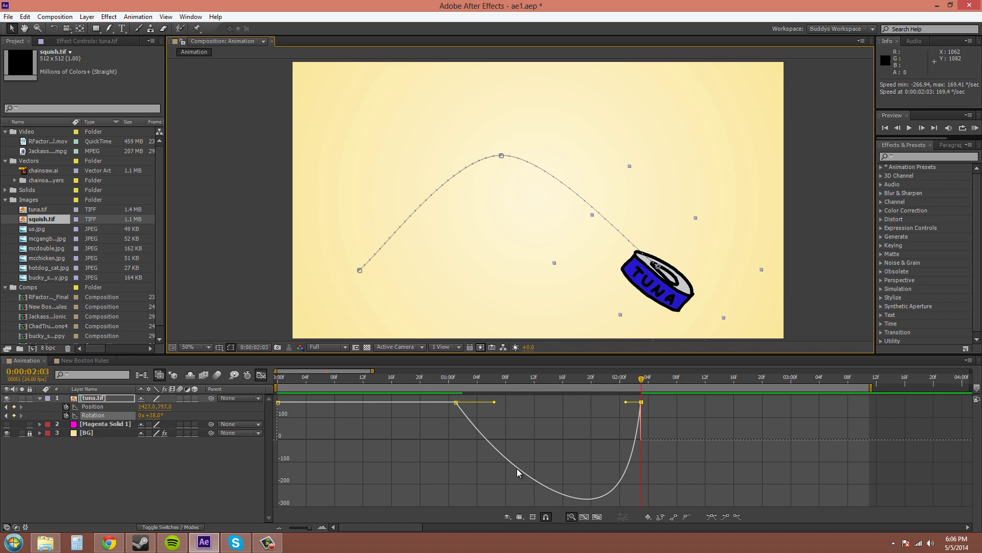
pyautogui.hotkey('ctrl', 'z')
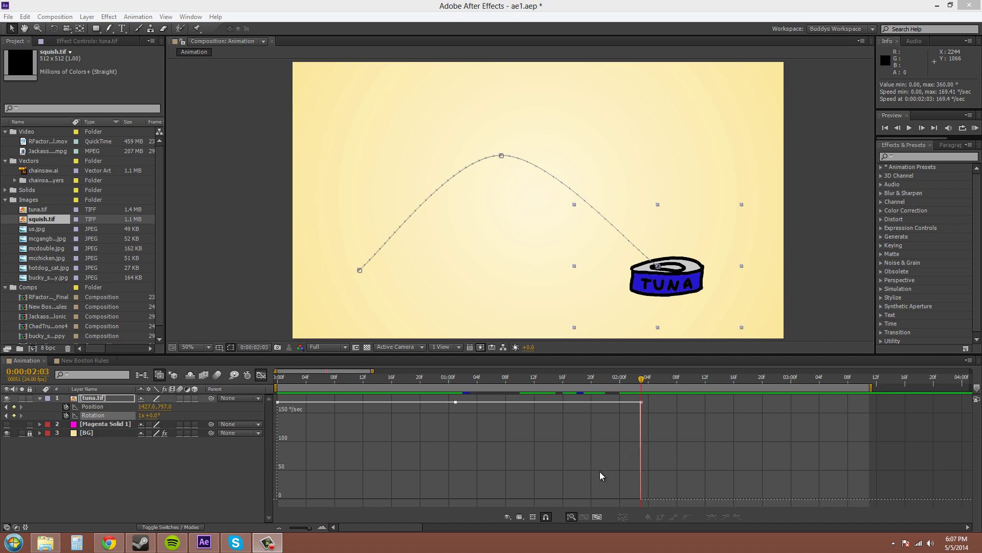
# Step: Turn on Show Reference Graph, then box-select the keyframes at the graph's start
pyautogui.click(519, 517)
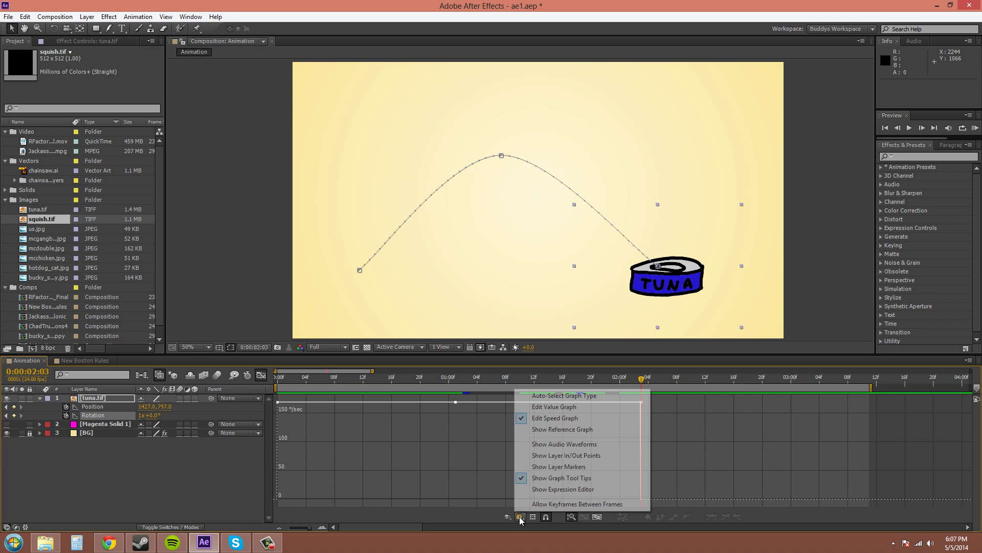
pyautogui.click(575, 430)
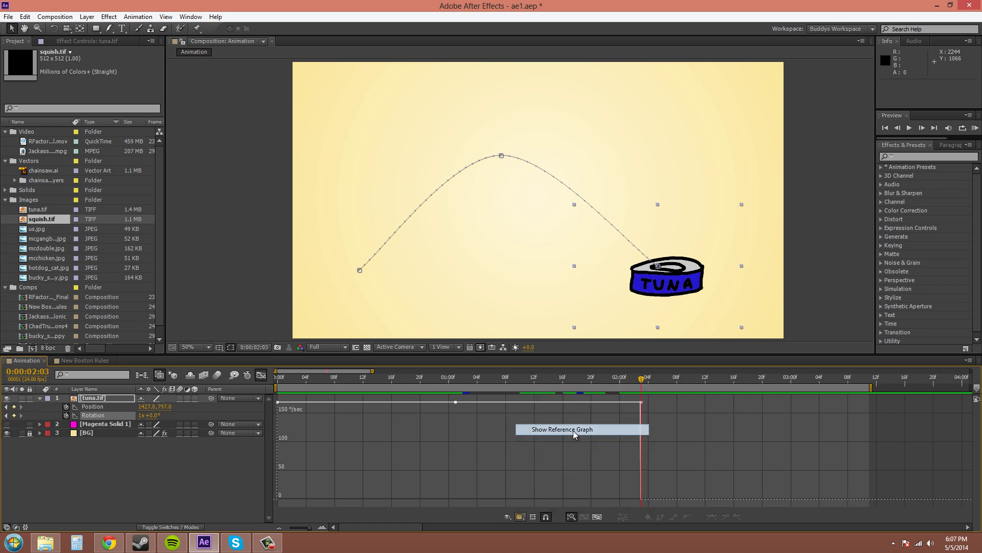
pyautogui.moveTo(313, 488)
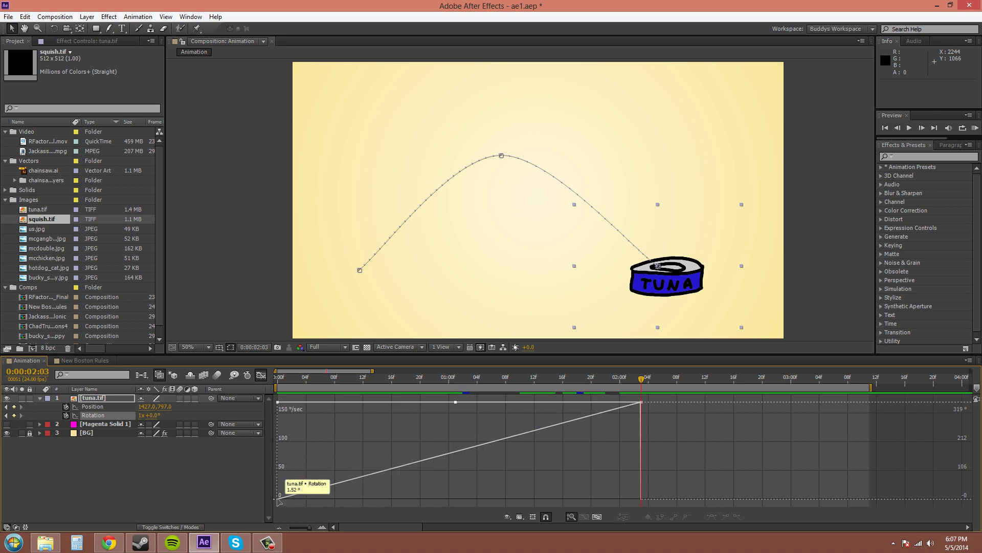
pyautogui.moveTo(312, 472); pyautogui.dragTo(284, 506)
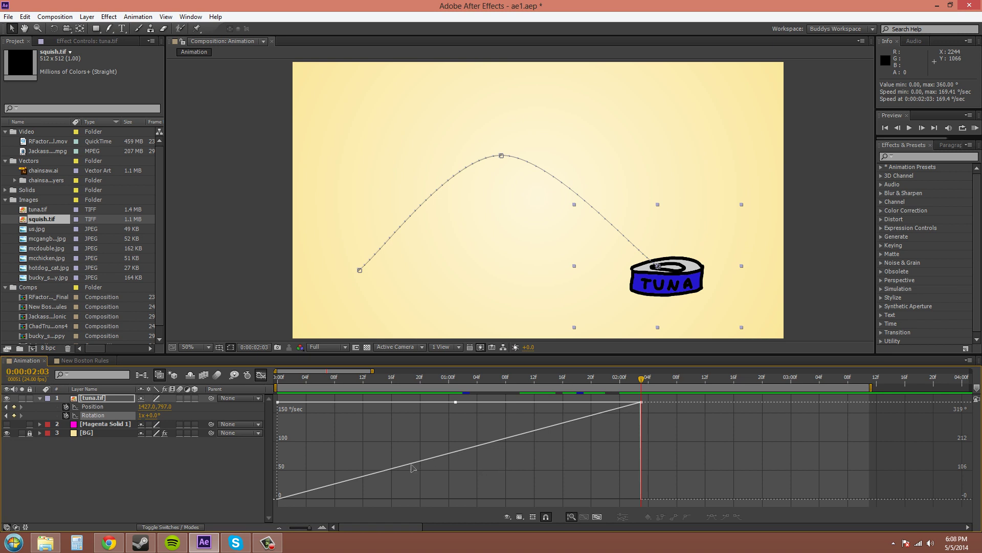
# Step: Try dragging the speed line at the 0:00:01:01 keyframe, undo both attempts, and clear the selection
pyautogui.moveTo(278, 499)
pyautogui.moveTo(456, 403); pyautogui.dragTo(433, 429)
pyautogui.hotkey('ctrl', 'z')
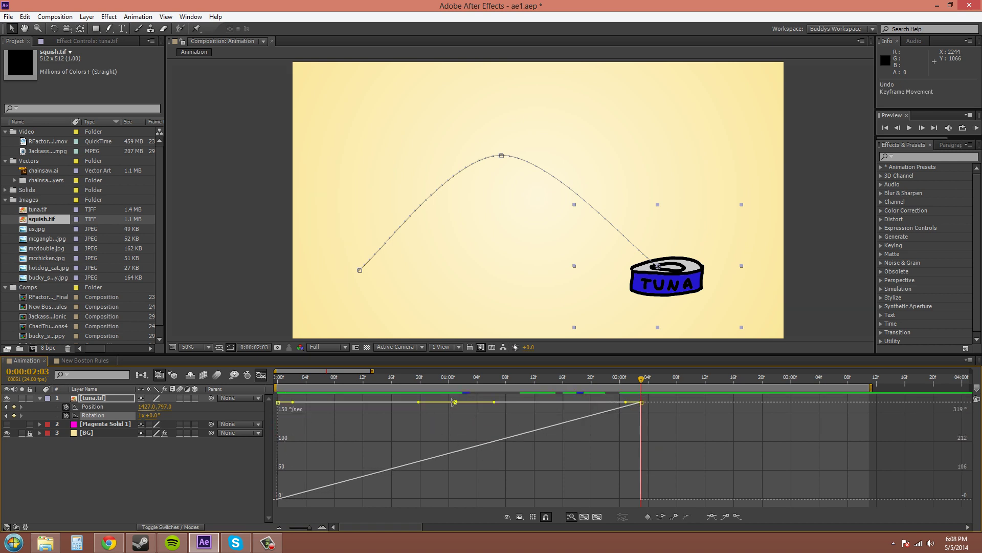
pyautogui.moveTo(456, 403); pyautogui.dragTo(457, 445)
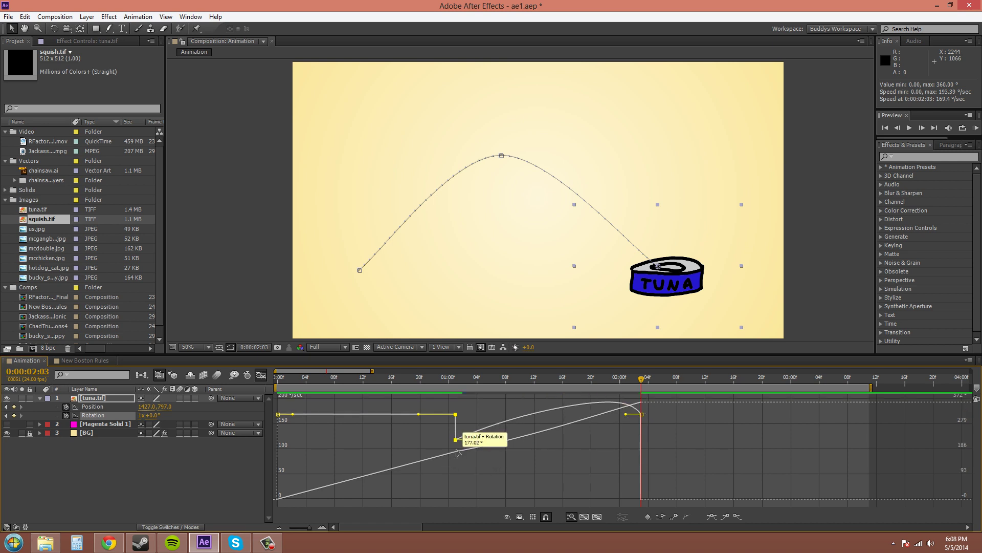
pyautogui.hotkey('ctrl', 'z')
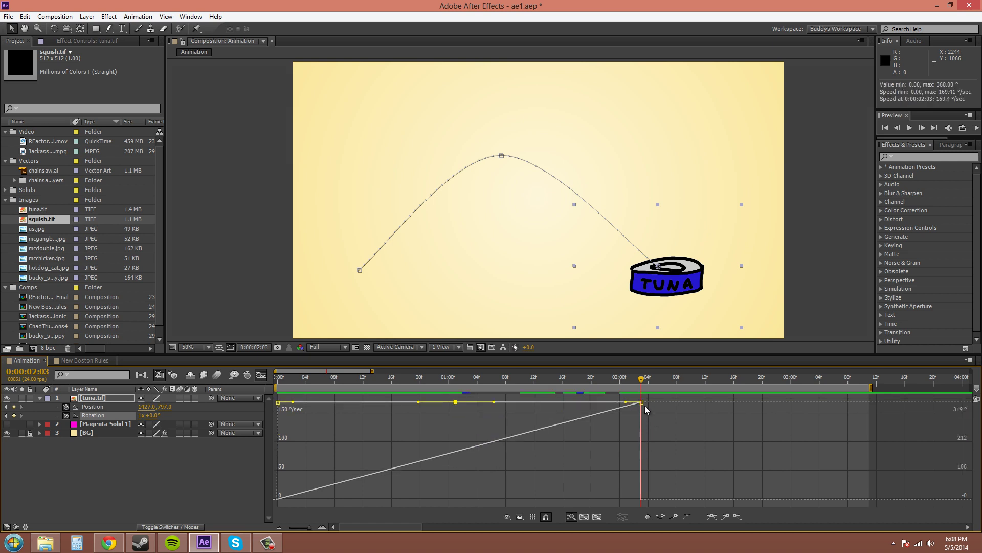
pyautogui.click(278, 402)
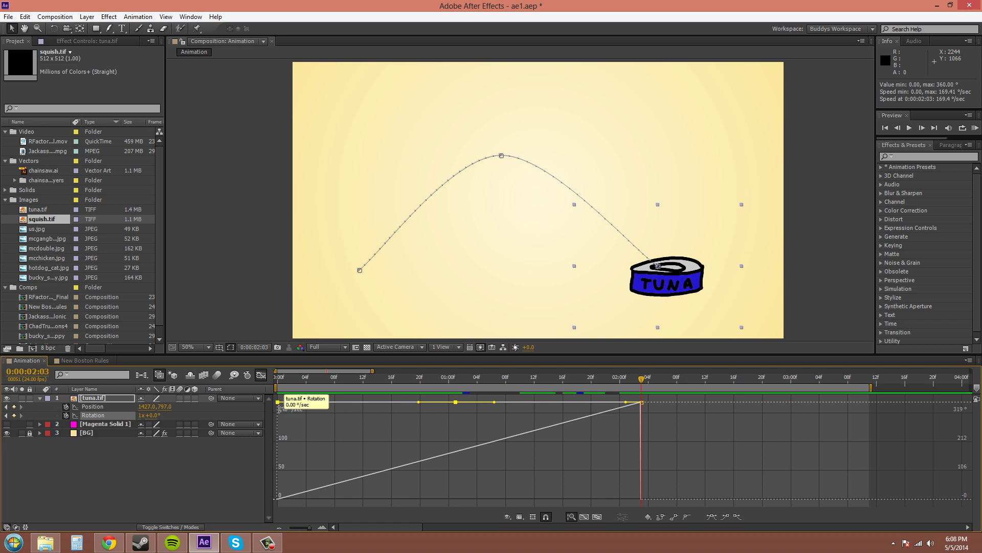
pyautogui.click(349, 431)
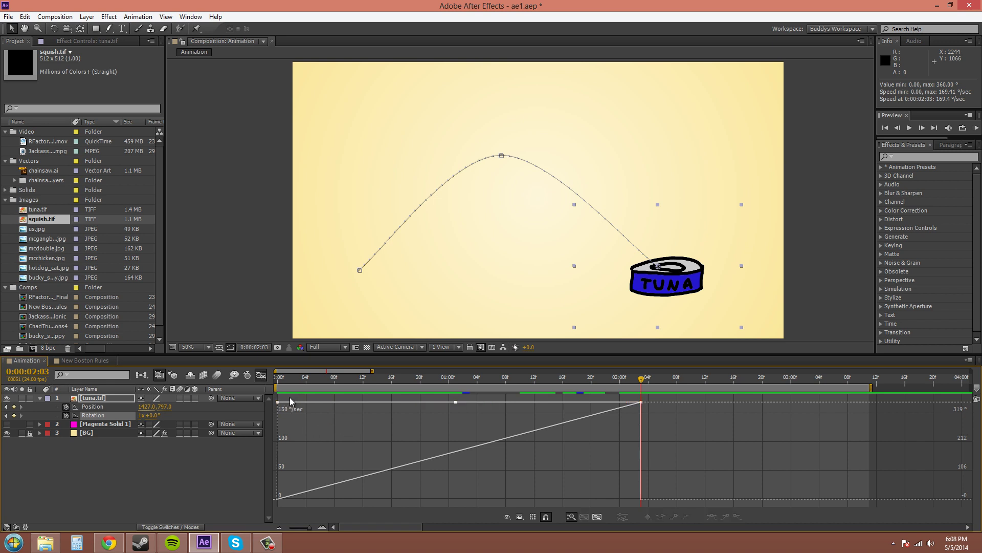
pyautogui.moveTo(291, 397); pyautogui.dragTo(285, 465)
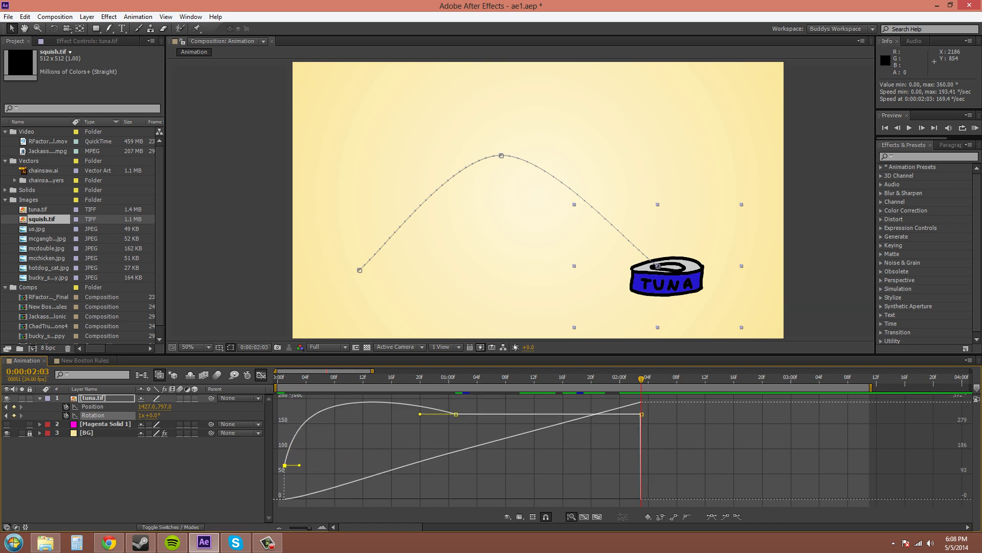
# Step: Run a RAM preview of the animation, stop it, and deselect the Rotation keyframes
pyautogui.click(976, 129)
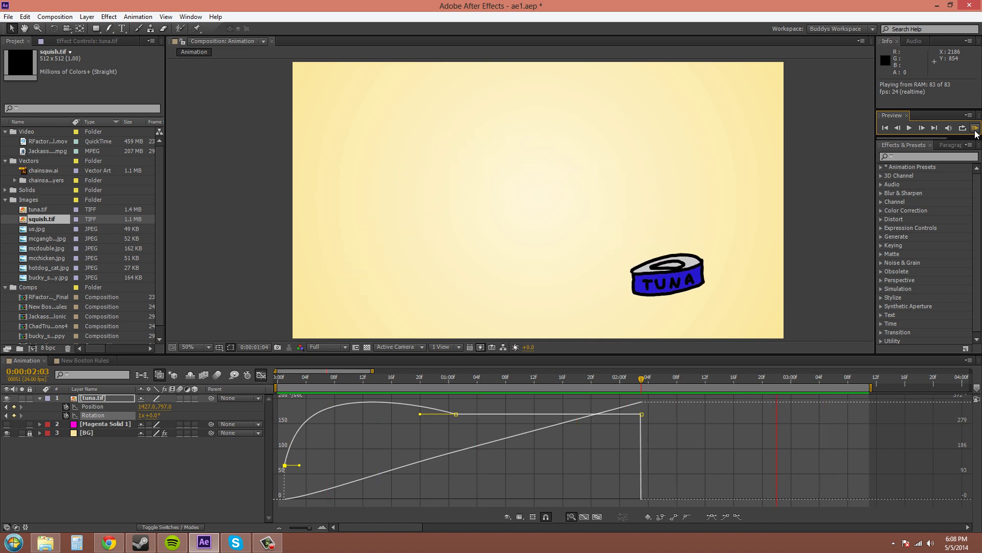
pyautogui.click(976, 131)
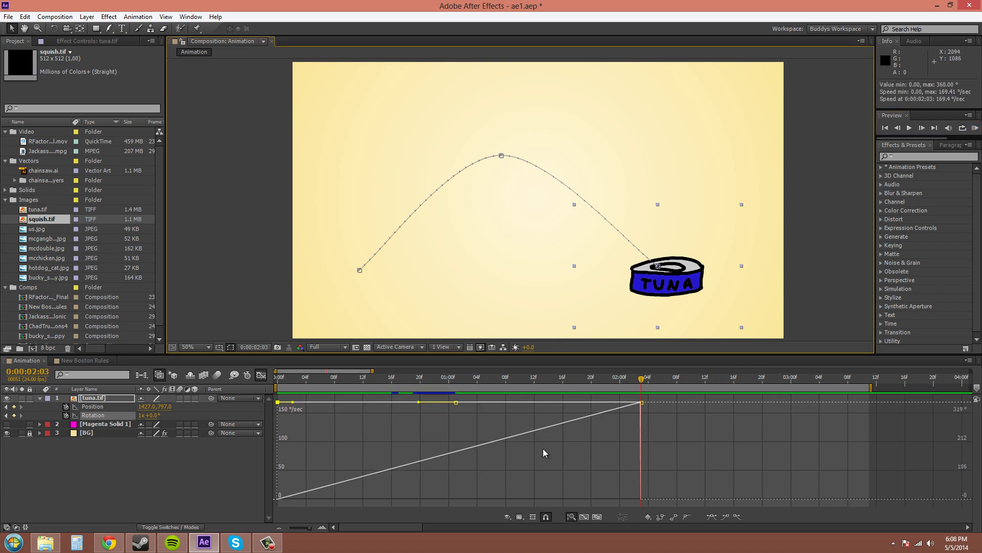
pyautogui.click(475, 428)
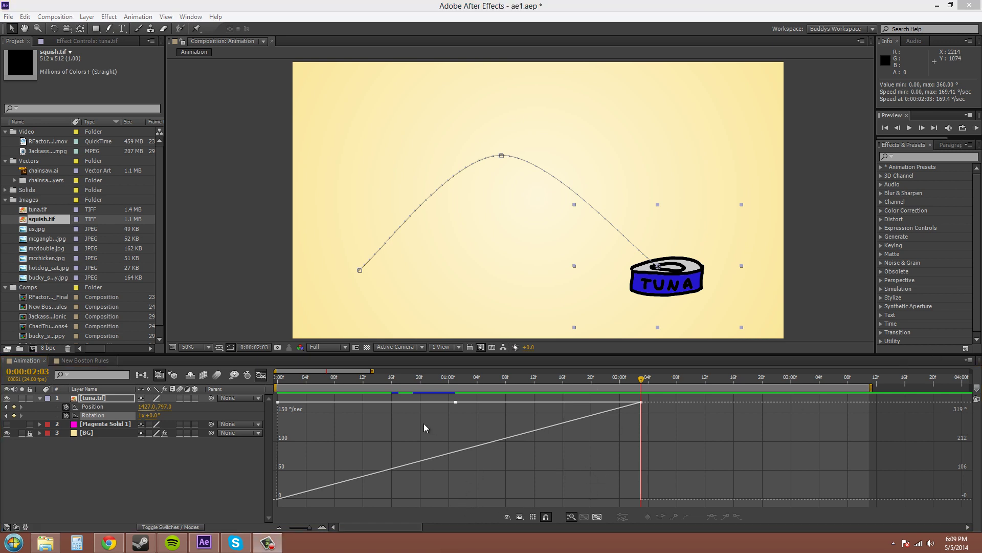
# Step: Give the 0:00:01:01 Rotation keyframe a 63°/sec incoming velocity and a higher outgoing velocity
pyautogui.doubleClick(456, 403)
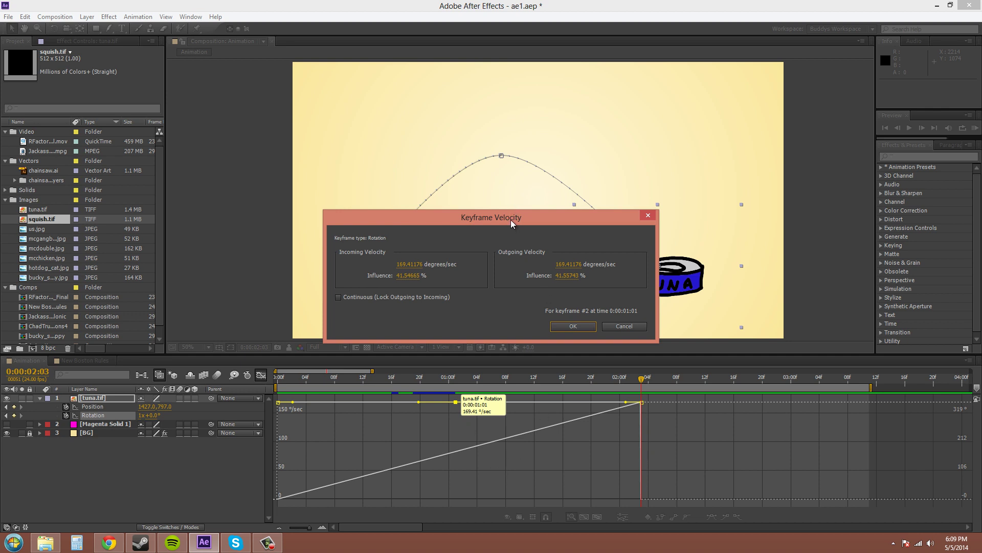
pyautogui.moveTo(514, 217); pyautogui.dragTo(513, 204)
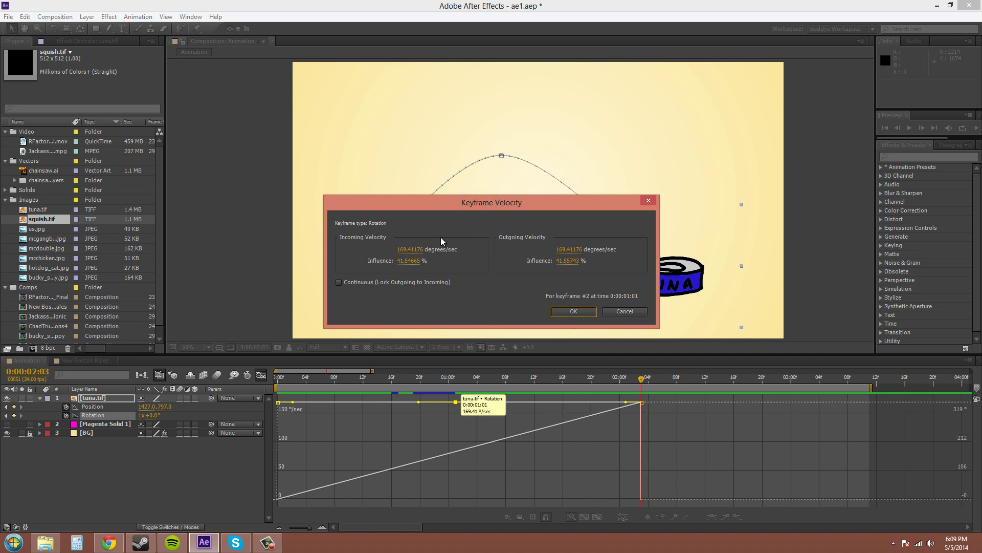
pyautogui.click(418, 253)
pyautogui.write('125')
pyautogui.moveTo(390, 252); pyautogui.dragTo(364, 252)
pyautogui.moveTo(568, 252); pyautogui.dragTo(599, 256)
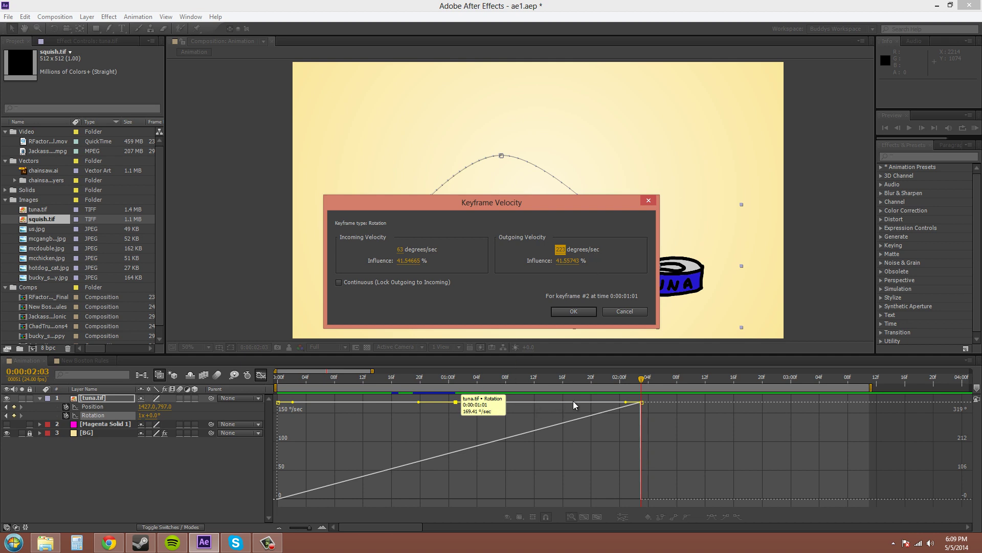
pyautogui.click(574, 310)
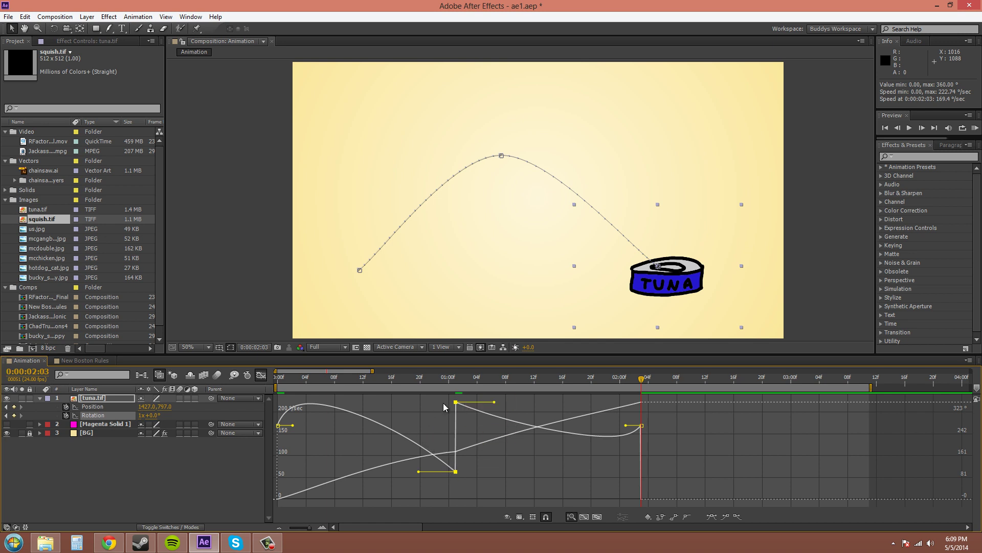
pyautogui.moveTo(454, 464)
pyautogui.click(455, 401)
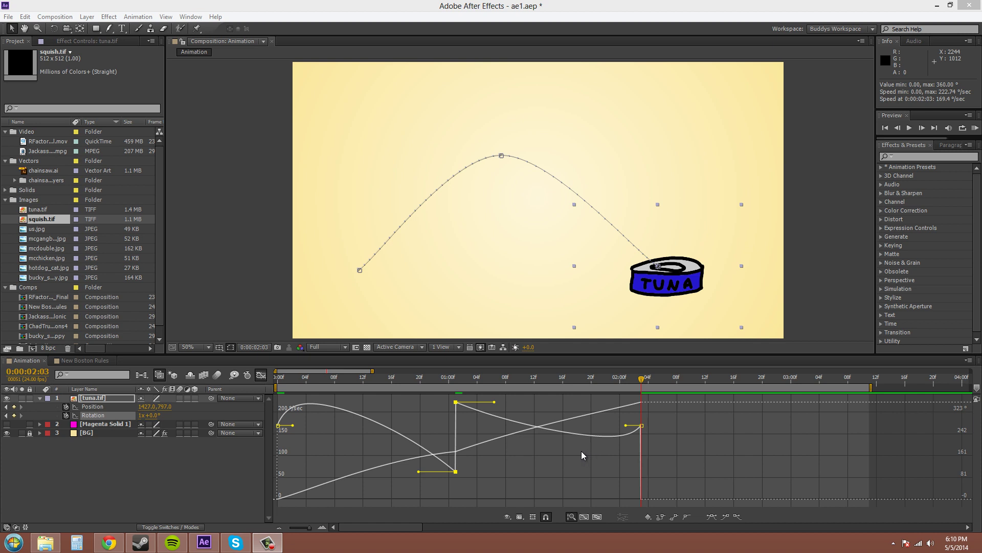
# Step: Undo the speed jump with Edit > Undo and select the Rotation keyframes on the speed curve
pyautogui.click(25, 17)
pyautogui.click(36, 32)
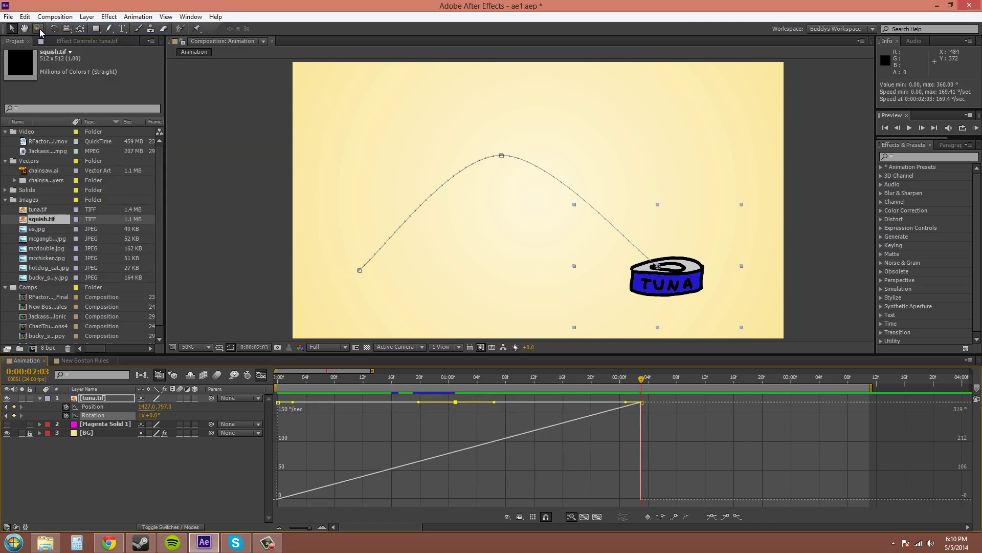
pyautogui.doubleClick(454, 402)
# Step: In Keyframe Velocity, check Continuous, lower the velocity, and set incoming influence to 44%
pyautogui.moveTo(456, 403)
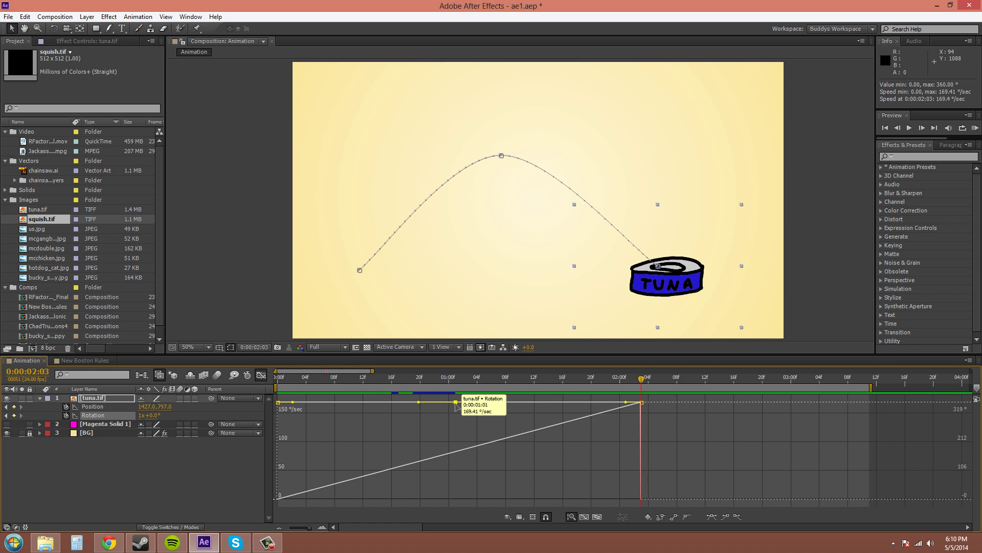
pyautogui.hotkey('ctrl', 'shift', 'k')
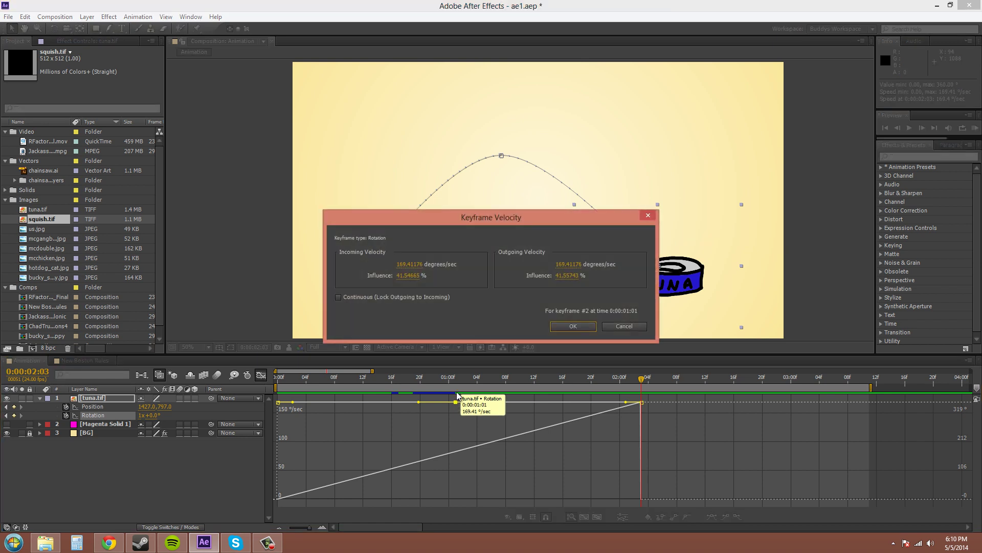
pyautogui.click(339, 297)
pyautogui.moveTo(428, 258); pyautogui.dragTo(364, 257)
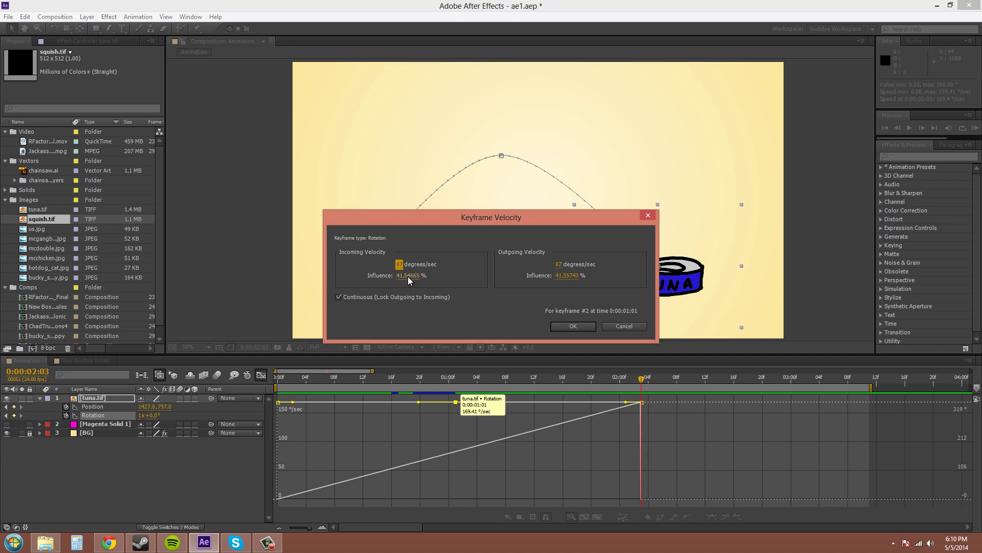
pyautogui.moveTo(408, 276); pyautogui.dragTo(422, 284)
pyautogui.press('Return')
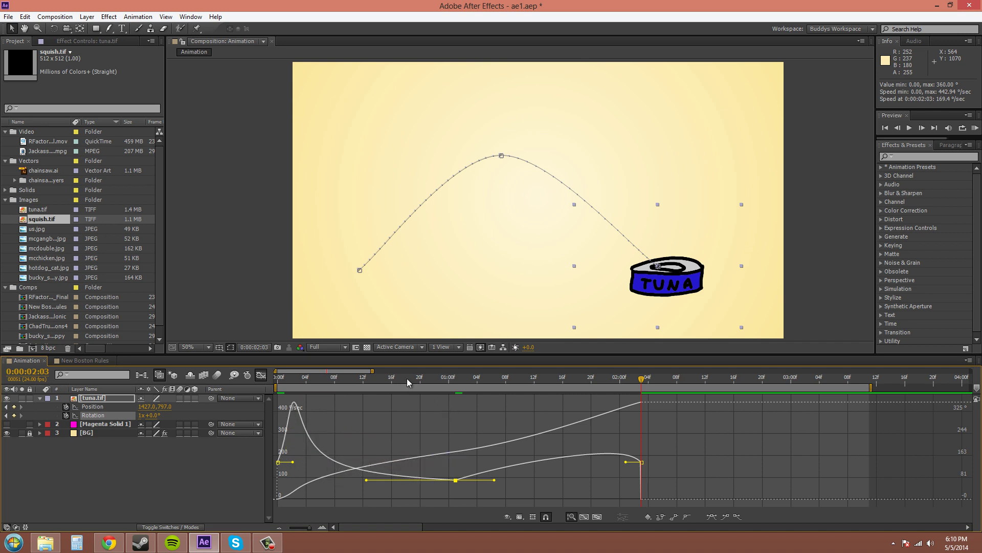
pyautogui.click(25, 16)
# Step: Undo the continuous velocity edit, show the Position curves, and nudge Position Y to 797.0
pyautogui.click(36, 40)
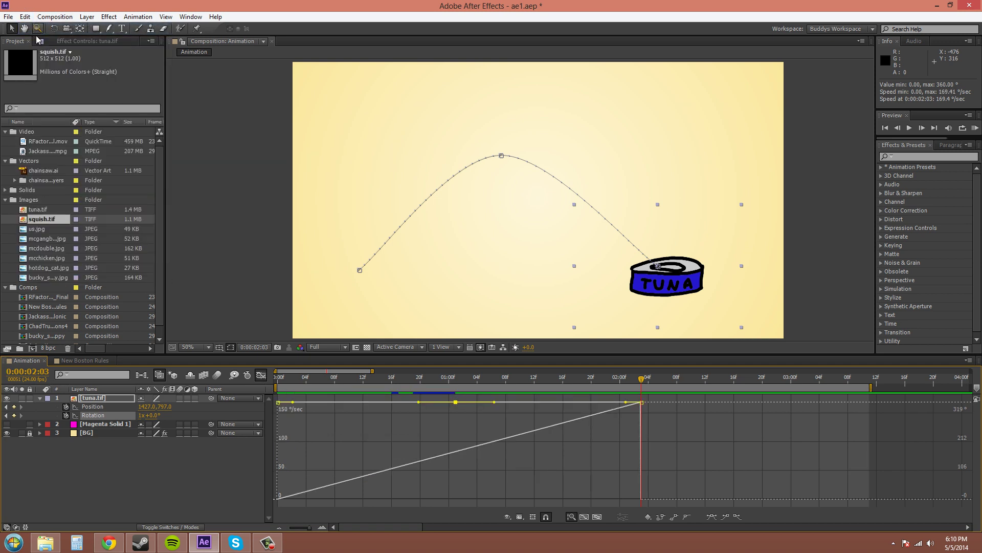
pyautogui.click(492, 425)
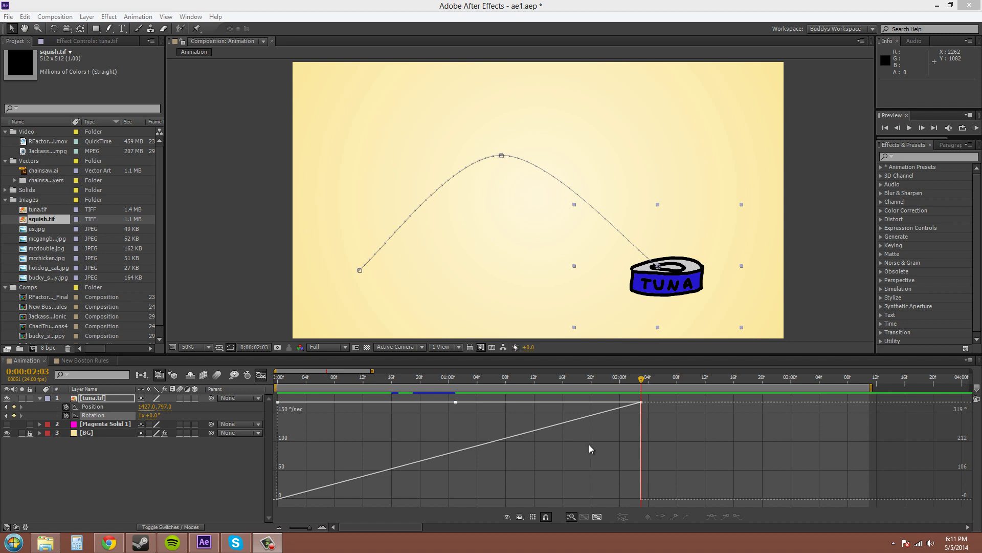
pyautogui.click(94, 408)
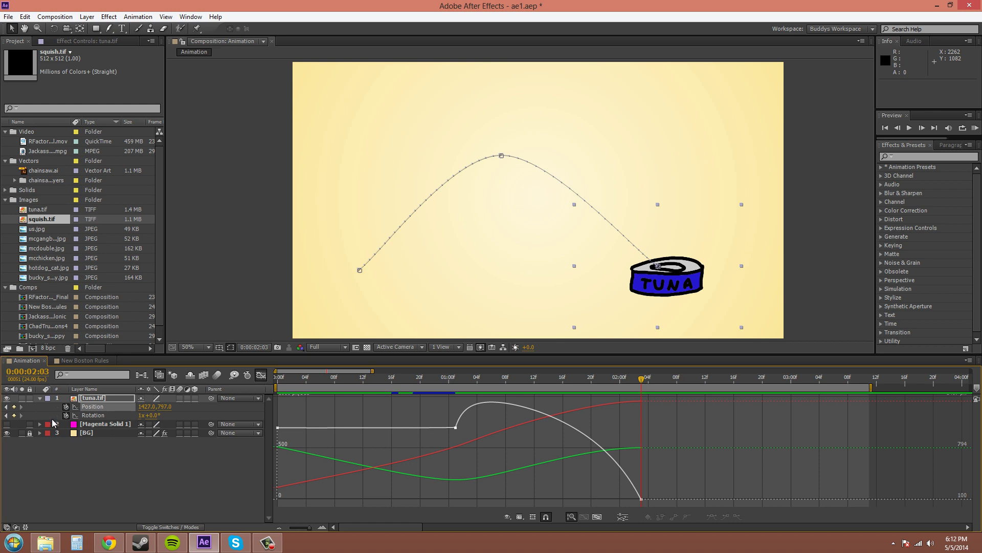
pyautogui.click(89, 415)
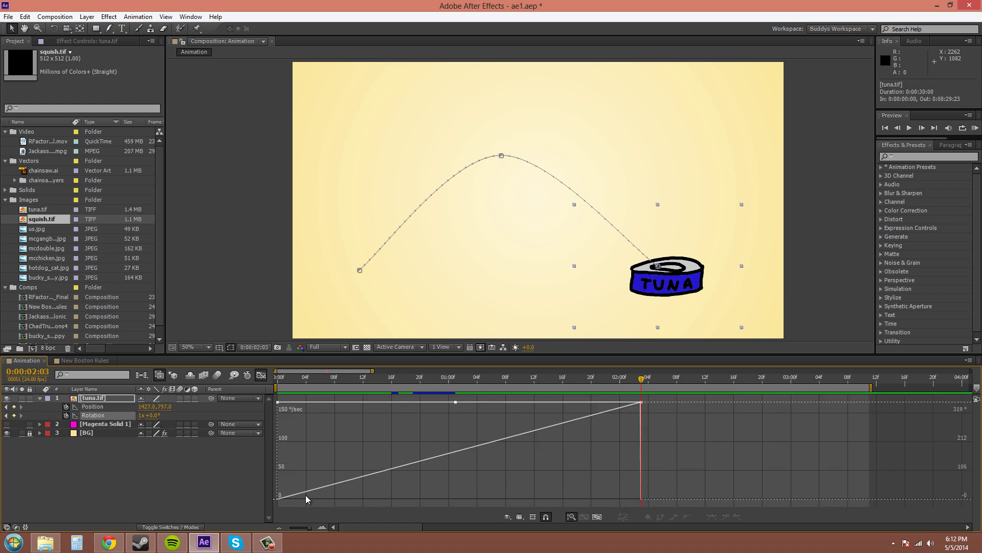
pyautogui.click(98, 407)
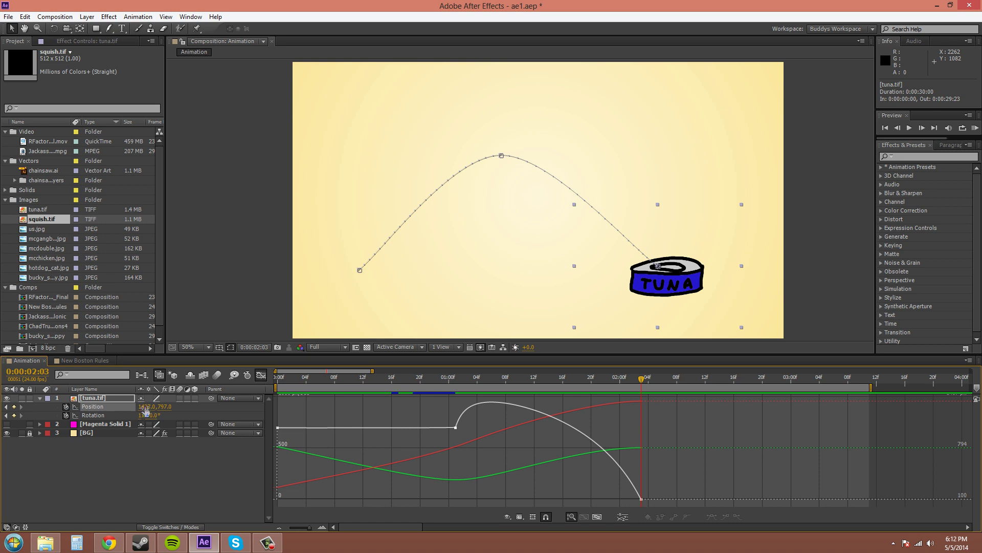
pyautogui.moveTo(168, 409); pyautogui.dragTo(155, 407)
pyautogui.moveTo(382, 464)
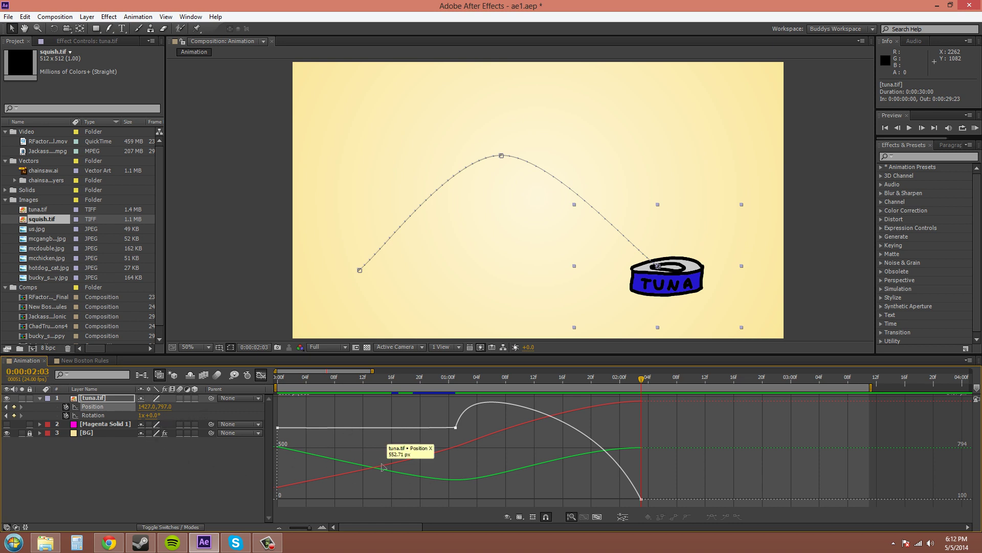